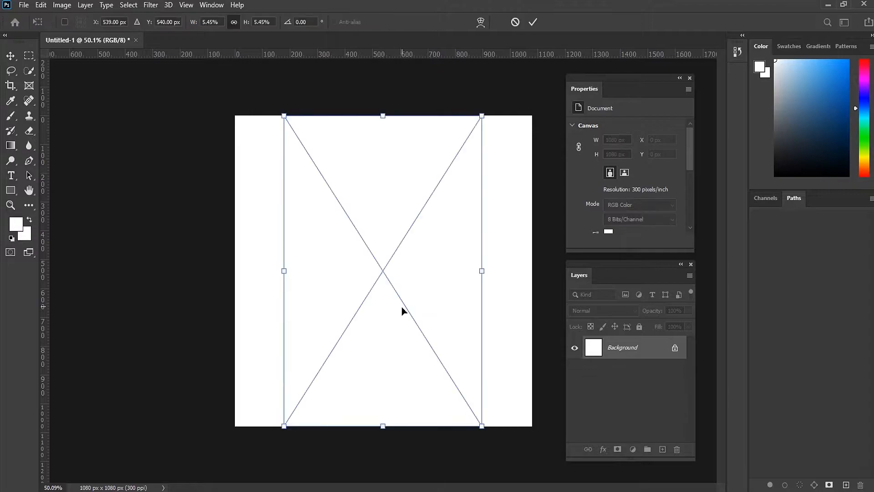
Step: Scale the placed flower photo to about 8.18% so it spans the full canvas width, and commit the placement
{"action": "left_click_drag", "start_coordinate": [483, 271], "coordinate": [544, 271]}
{"action": "left_click_drag", "start_coordinate": [456, 283], "coordinate": [406, 283]}
{"action": "left_click_drag", "start_coordinate": [498, 273], "coordinate": [533, 273]}
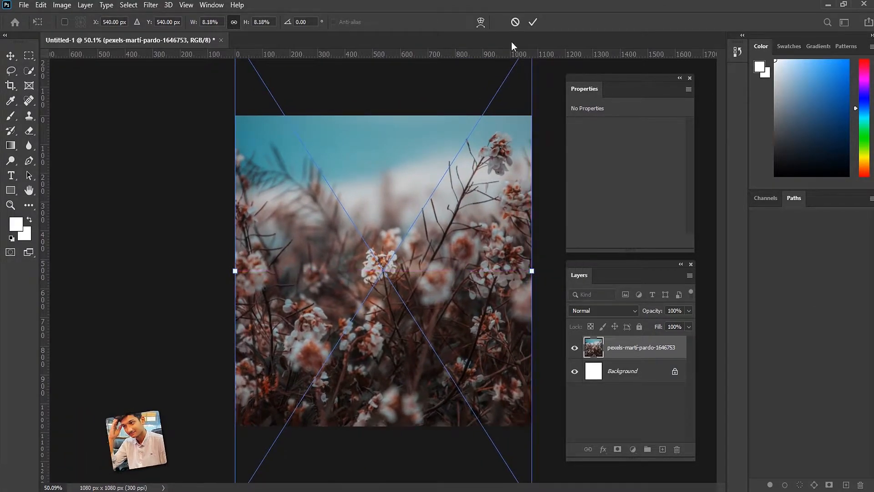
{"action": "left_click", "coordinate": [533, 21]}
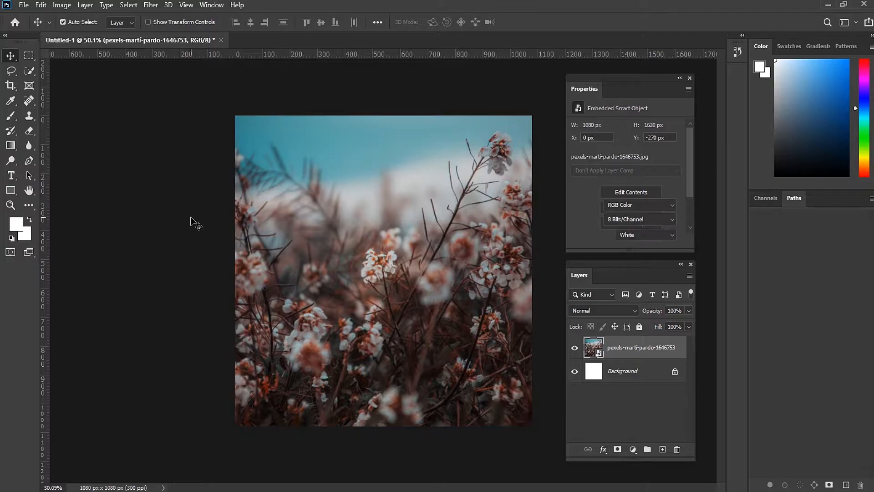
{"action": "left_click", "coordinate": [191, 221]}
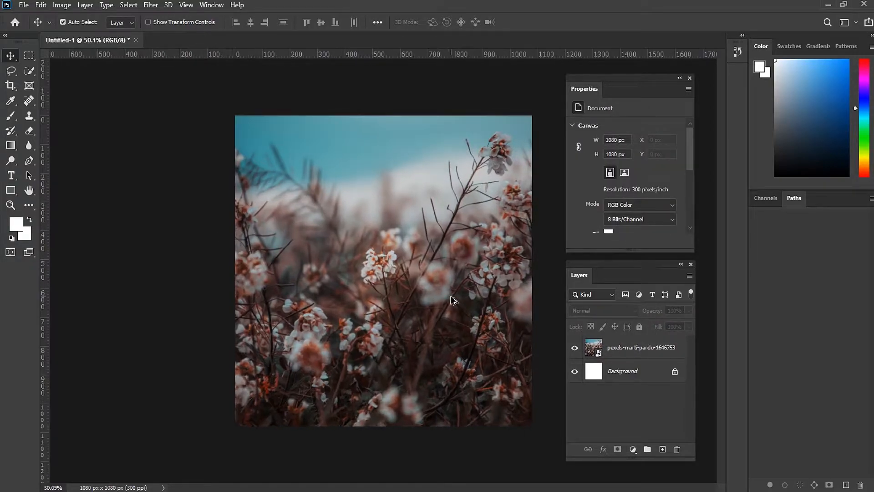
Step: Apply an Iris Blur from the Blur Gallery to the flower photo layer, with the blur set to 21 px
{"action": "left_click", "coordinate": [626, 350]}
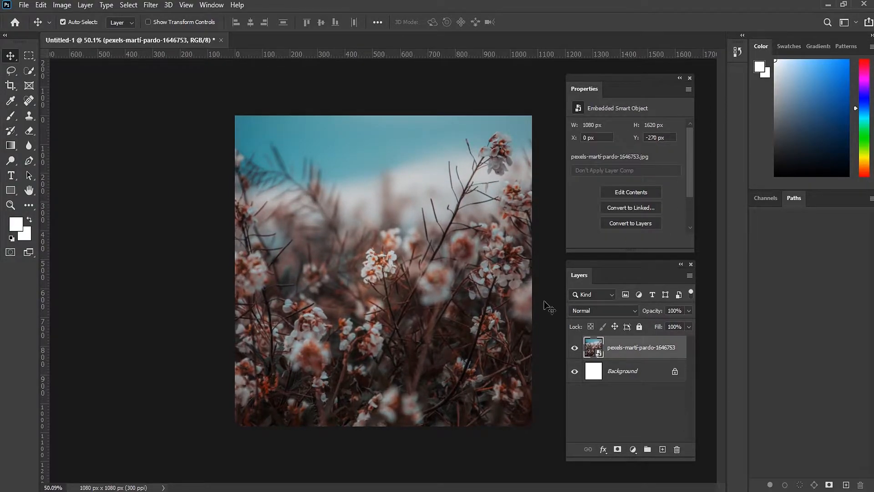
{"action": "left_click", "coordinate": [145, 6]}
{"action": "mouse_move", "coordinate": [163, 146]}
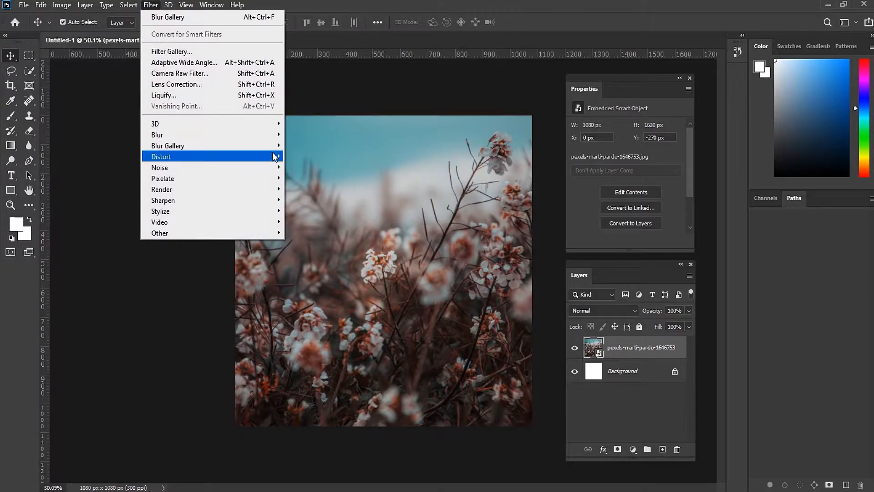
{"action": "left_click", "coordinate": [309, 154]}
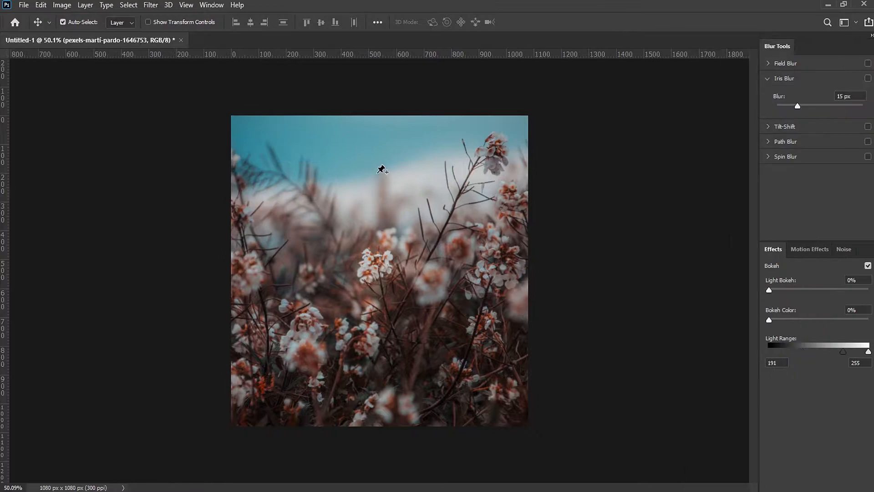
{"action": "left_click_drag", "start_coordinate": [861, 94], "coordinate": [832, 96]}
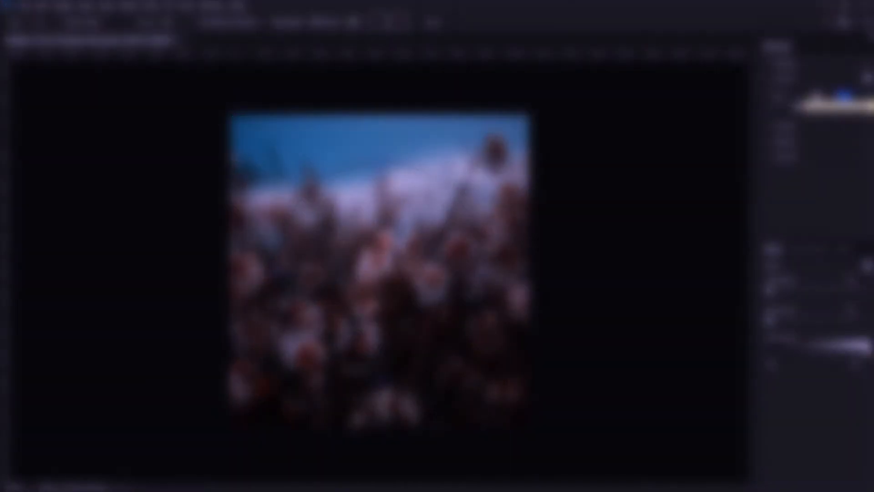
{"action": "type", "text": "21"}
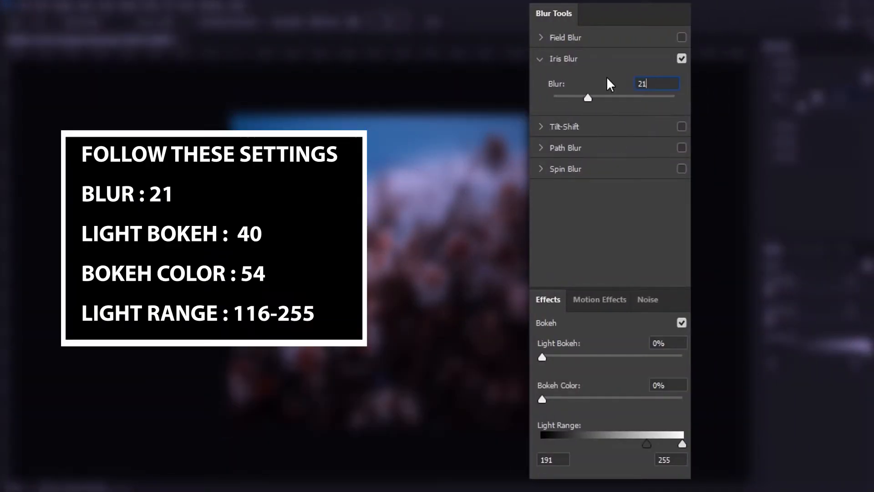
Step: Set the blur's Light Bokeh to 40%, Bokeh Color to 54% and Light Range to 116–255
{"action": "left_click", "coordinate": [676, 344]}
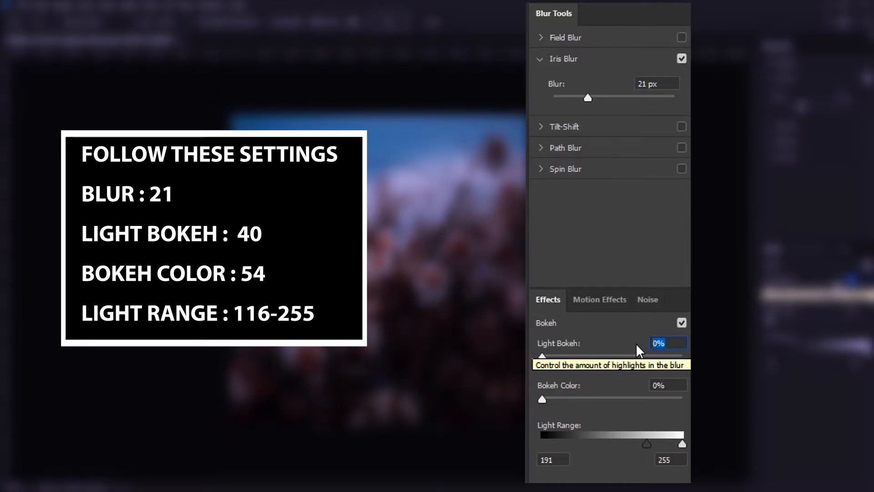
{"action": "type", "text": "40"}
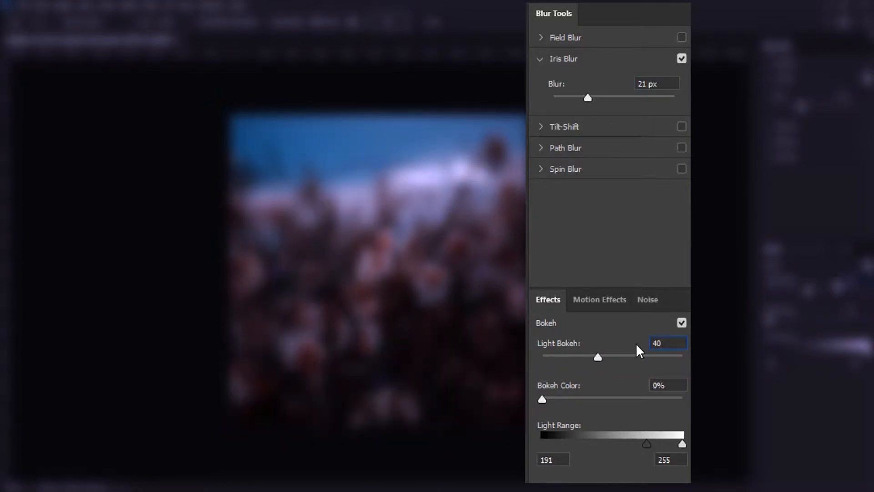
{"action": "key", "text": "Tab"}
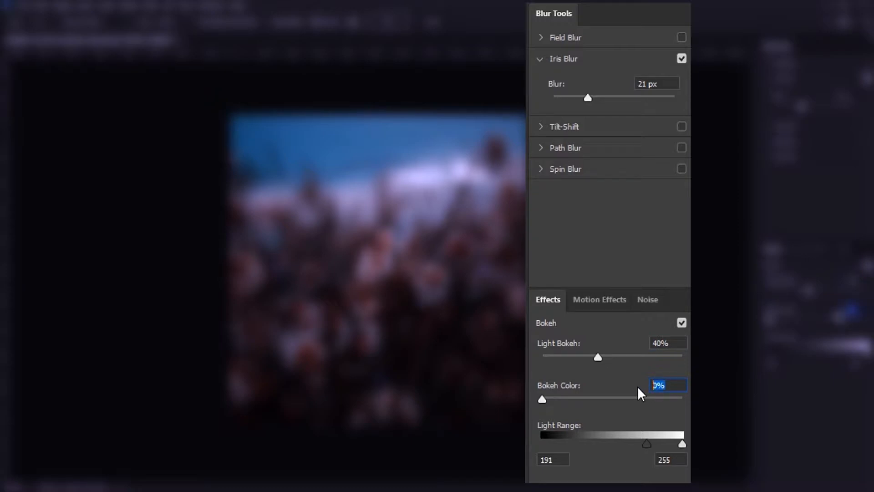
{"action": "type", "text": "54"}
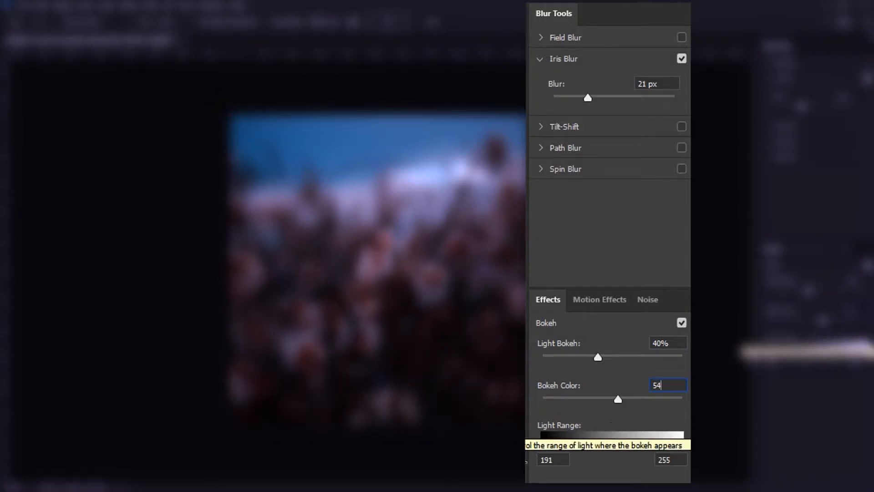
{"action": "key", "text": "Tab"}
{"action": "type", "text": "116"}
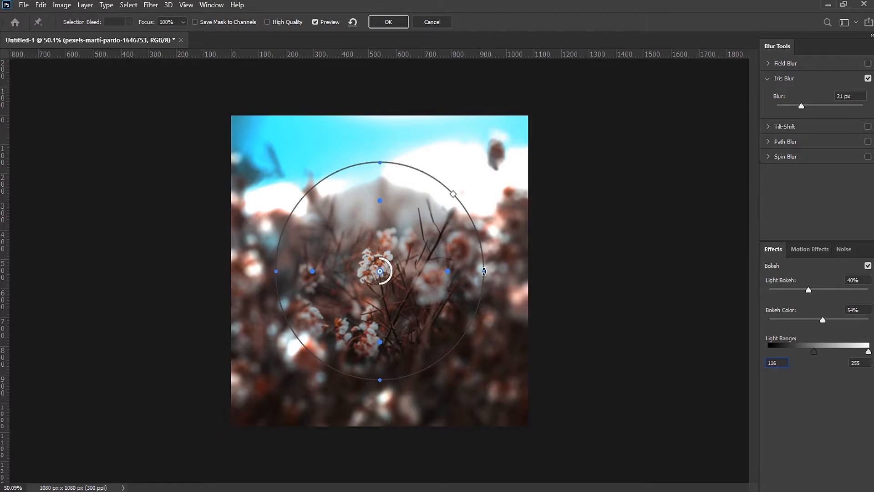
Step: Shrink the iris blur ellipse to a narrow upright oval around the central flower and apply the filter
{"action": "left_click_drag", "start_coordinate": [483, 272], "coordinate": [404, 283]}
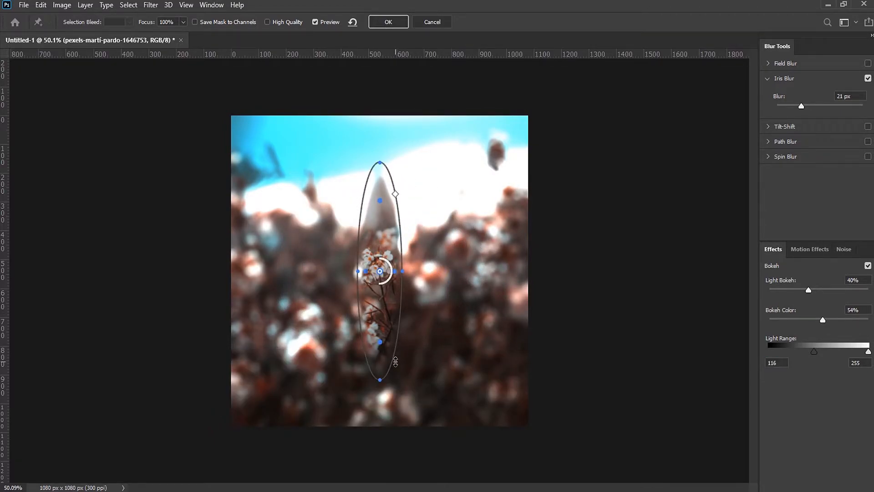
{"action": "left_click_drag", "start_coordinate": [380, 379], "coordinate": [380, 353]}
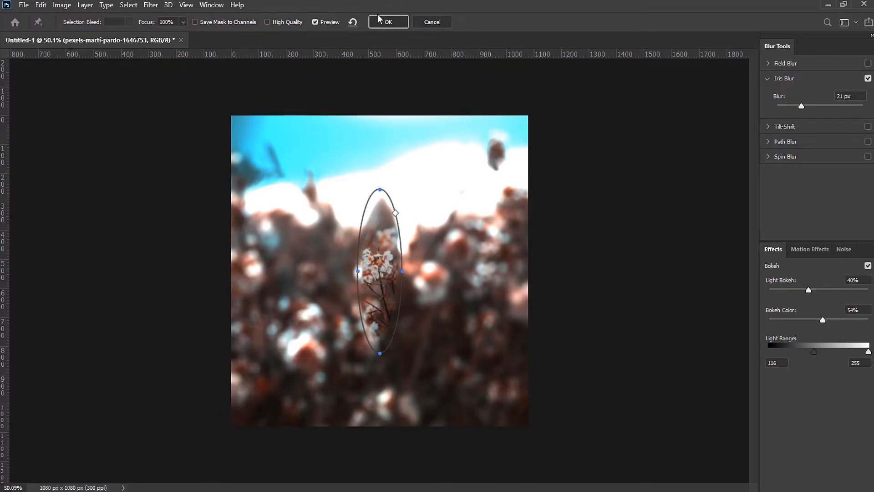
{"action": "left_click", "coordinate": [386, 22]}
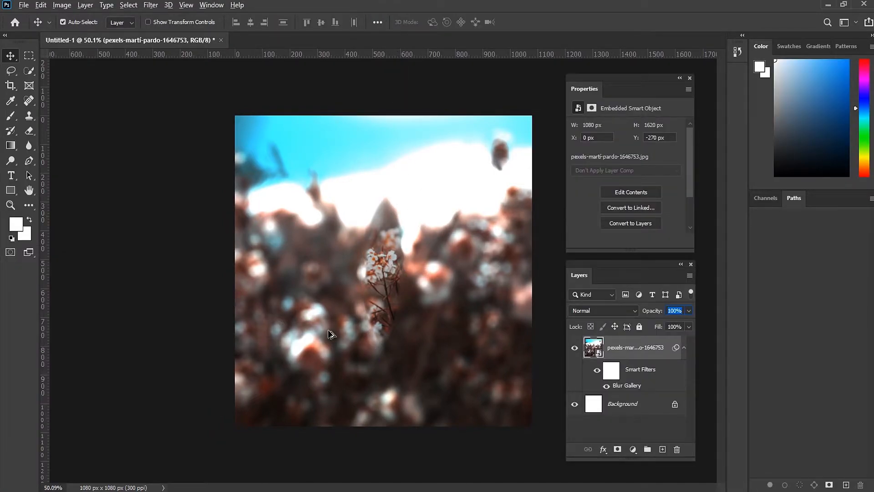
{"action": "left_click", "coordinate": [203, 274]}
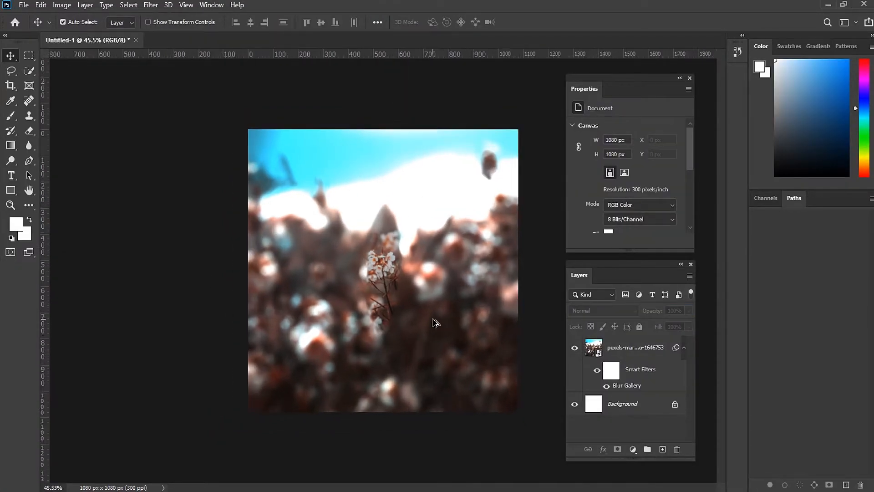
Step: Add a black (000000) Solid Color fill layer above the flower photo
{"action": "left_click", "coordinate": [639, 348]}
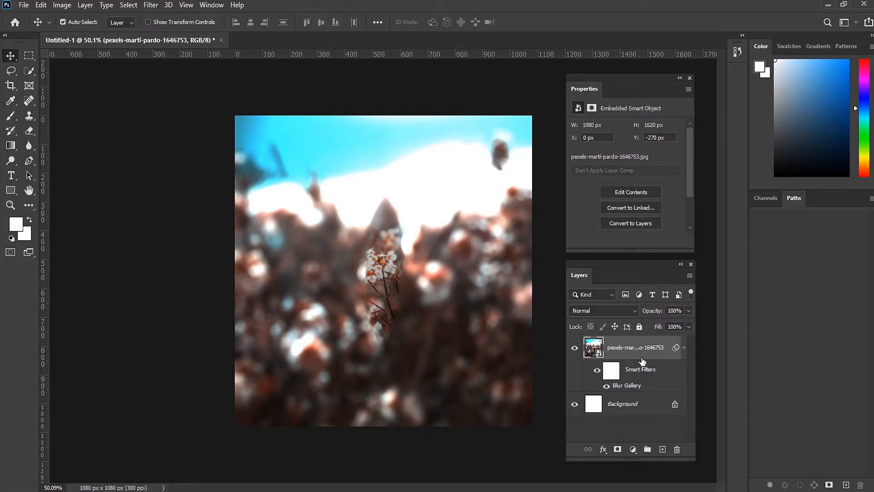
{"action": "left_click", "coordinate": [632, 449]}
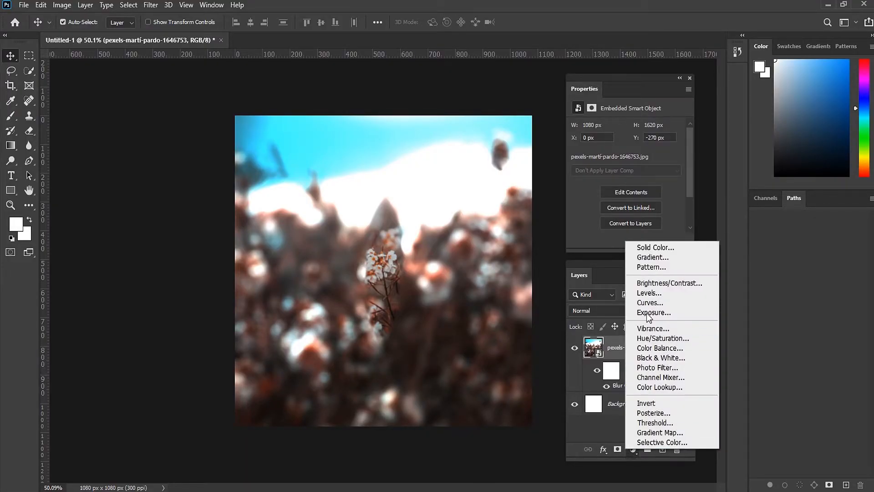
{"action": "left_click", "coordinate": [647, 253]}
{"action": "left_click_drag", "start_coordinate": [614, 197], "coordinate": [351, 178]}
{"action": "left_click", "coordinate": [324, 348]}
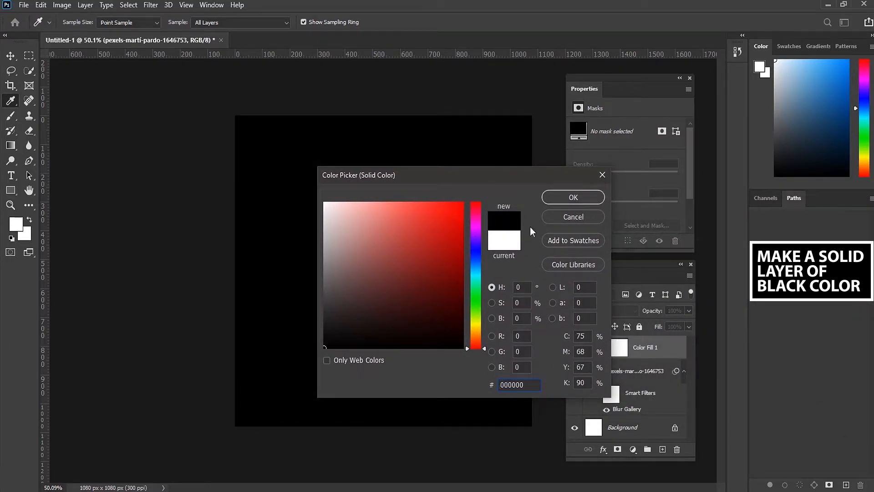
{"action": "left_click", "coordinate": [551, 198]}
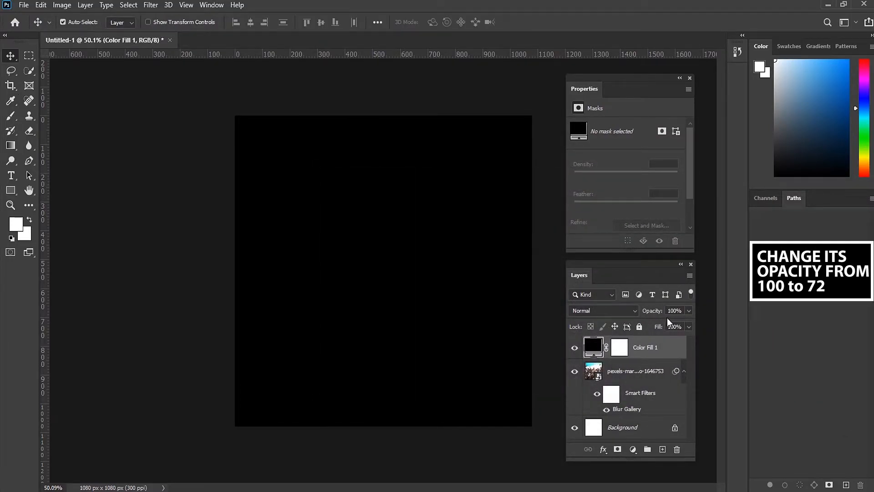
Step: Set the black fill layer's opacity to 72%
{"action": "left_click", "coordinate": [678, 311]}
{"action": "type", "text": "72"}
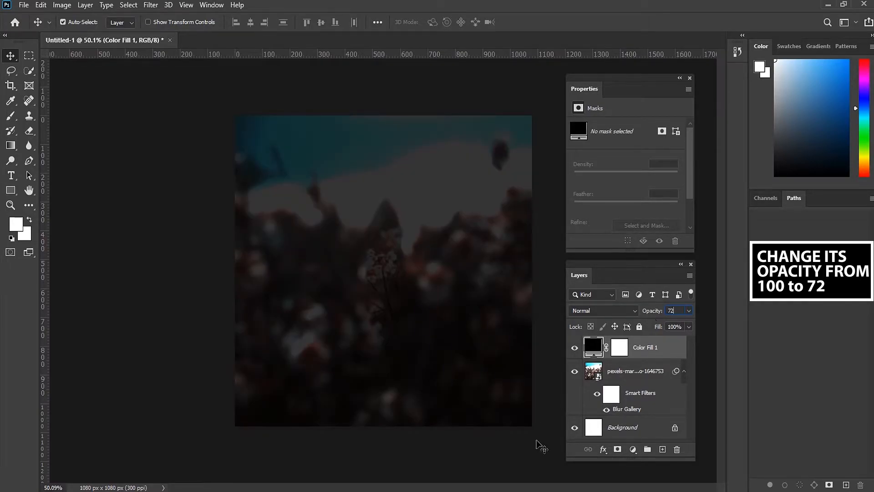
{"action": "left_click", "coordinate": [537, 446]}
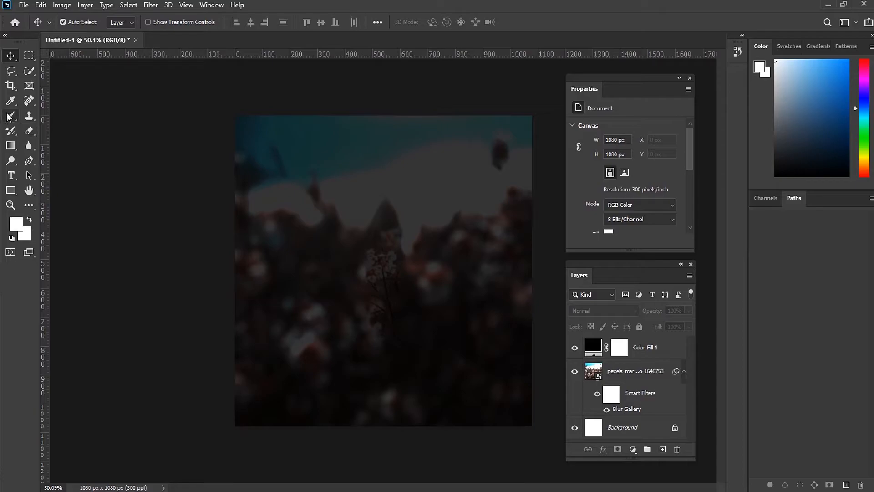
Step: Add a text layer with the white letter T in Montserrat Bold near the canvas centre
{"action": "left_click", "coordinate": [11, 175]}
{"action": "left_click", "coordinate": [314, 269]}
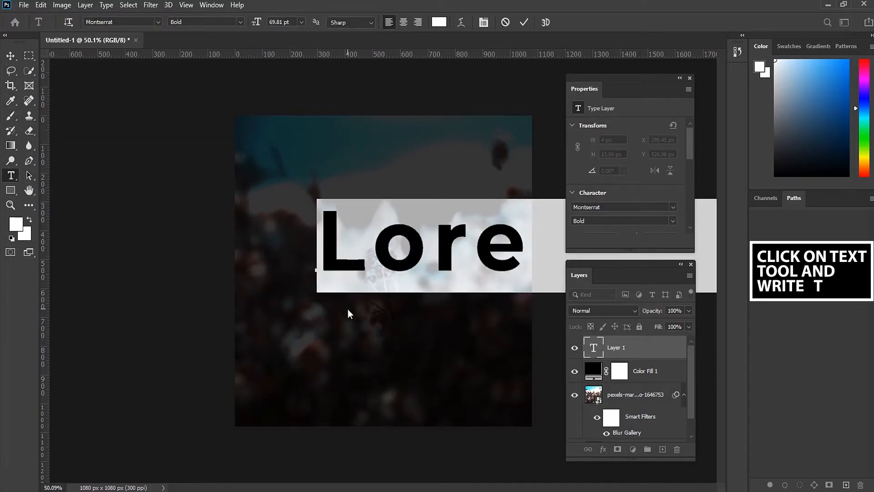
{"action": "type", "text": "T"}
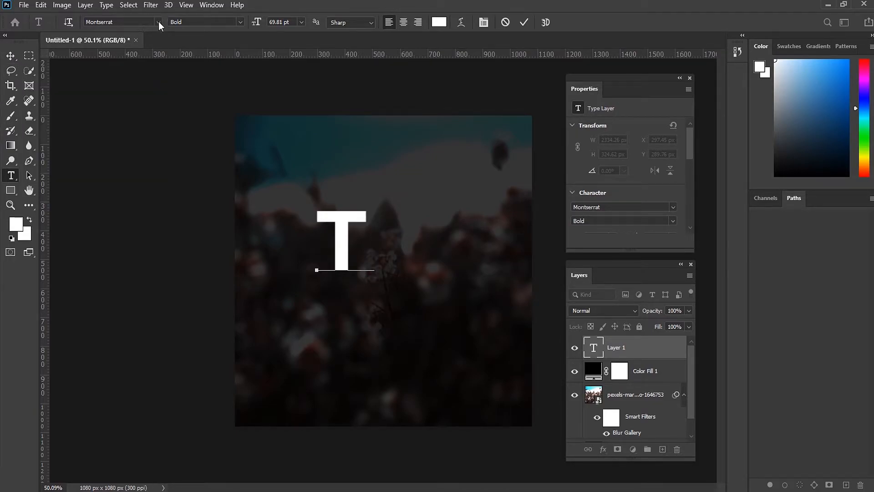
Step: Scale the letter T to about 296% and move it close to the middle of the canvas
{"action": "left_click", "coordinate": [10, 56]}
{"action": "key", "text": "ctrl+t"}
{"action": "left_click_drag", "start_coordinate": [373, 293], "coordinate": [495, 442]}
{"action": "left_click_drag", "start_coordinate": [396, 320], "coordinate": [393, 275]}
{"action": "left_click_drag", "start_coordinate": [466, 404], "coordinate": [481, 431]}
{"action": "left_click_drag", "start_coordinate": [404, 323], "coordinate": [399, 323]}
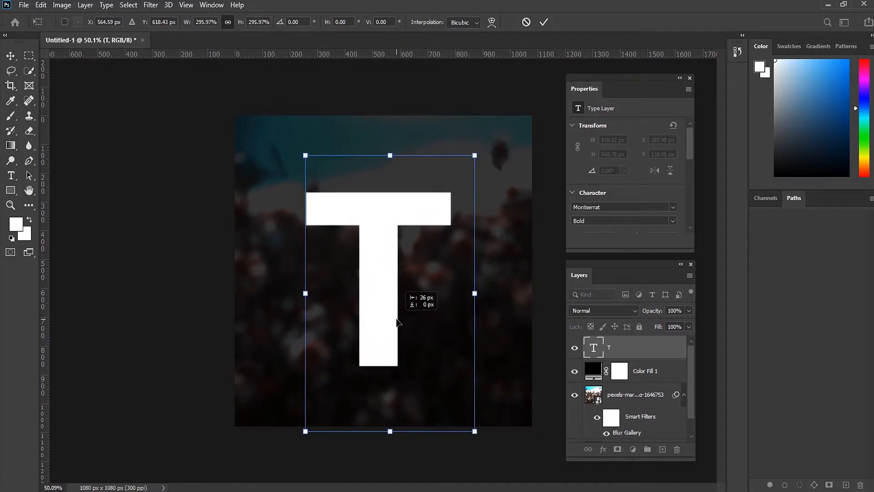
{"action": "left_click", "coordinate": [543, 23]}
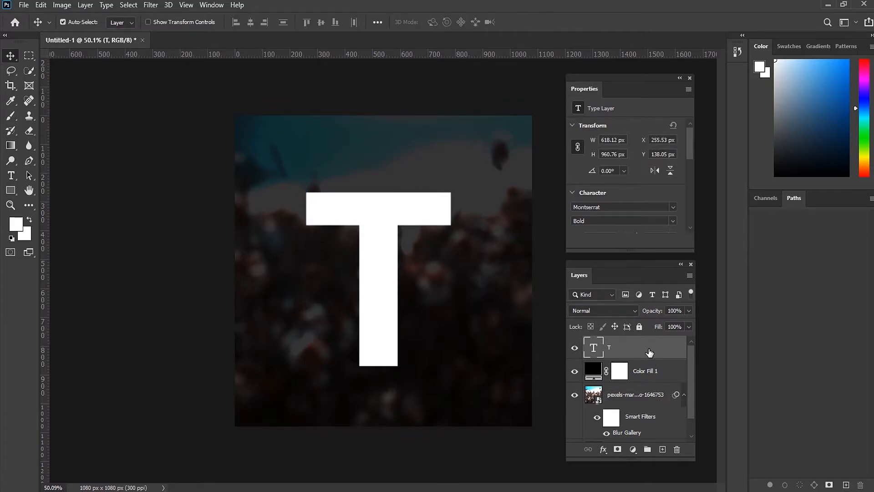
Step: Centre the letter T horizontally and vertically against the Background layer
{"action": "scroll", "coordinate": [618, 383], "scroll_direction": "down", "scroll_amount": 1}
{"action": "left_click", "coordinate": [626, 434]}
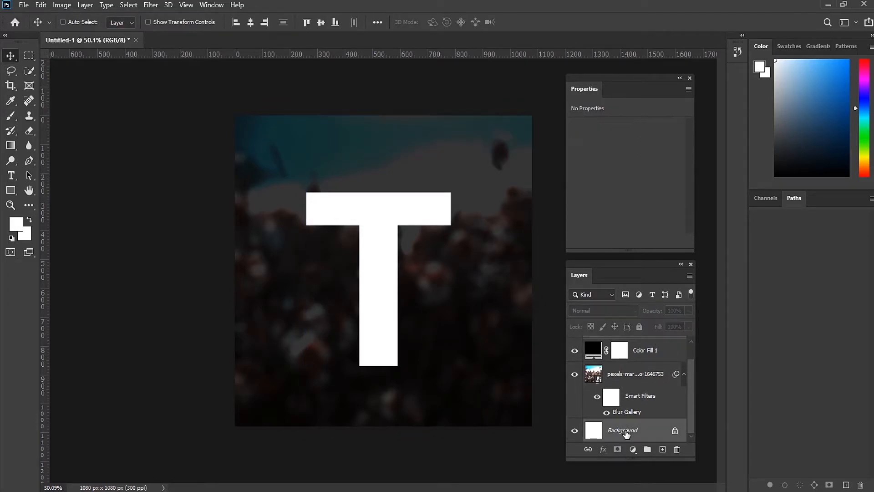
{"action": "left_click", "coordinate": [250, 21]}
{"action": "left_click", "coordinate": [322, 22]}
{"action": "left_click", "coordinate": [164, 243]}
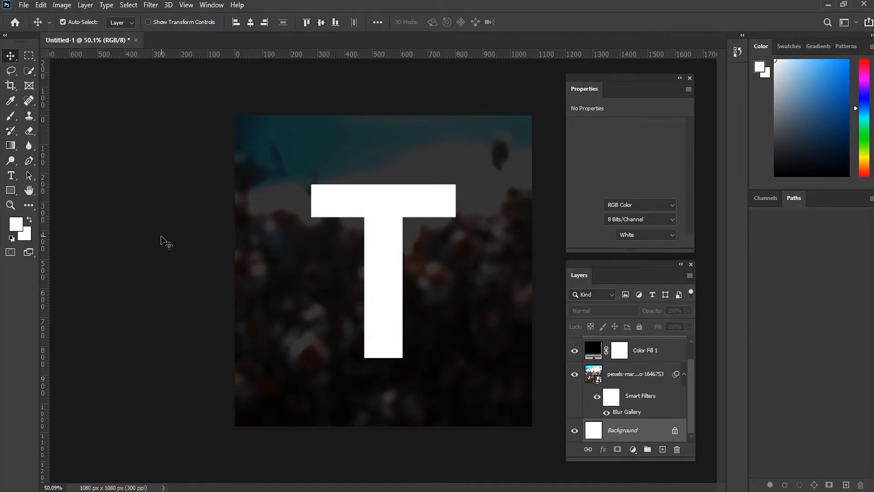
Step: Add a 6 px white outside Stroke and a black Multiply Inner Shadow to the T text layer through its blending options
{"action": "scroll", "coordinate": [382, 280], "scroll_direction": "down", "scroll_amount": 1}
{"action": "scroll", "coordinate": [384, 283], "scroll_direction": "up", "scroll_amount": 1}
{"action": "scroll", "coordinate": [627, 378], "scroll_direction": "up", "scroll_amount": 1}
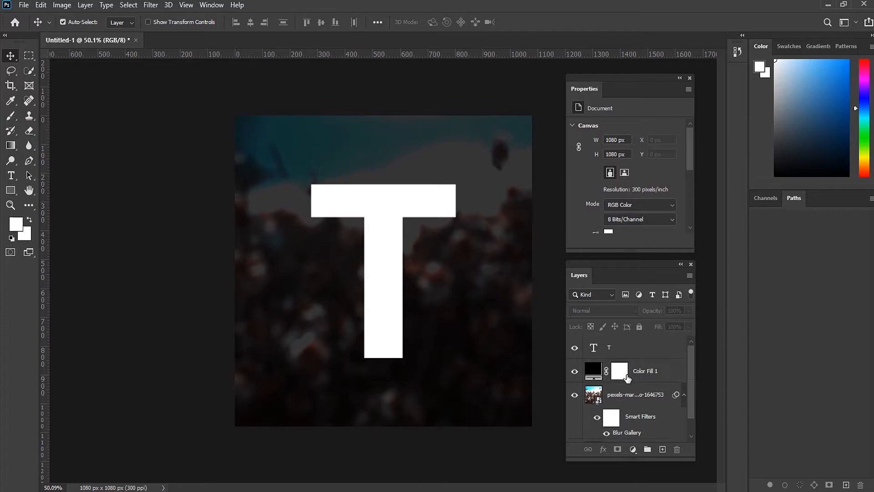
{"action": "left_click", "coordinate": [626, 349]}
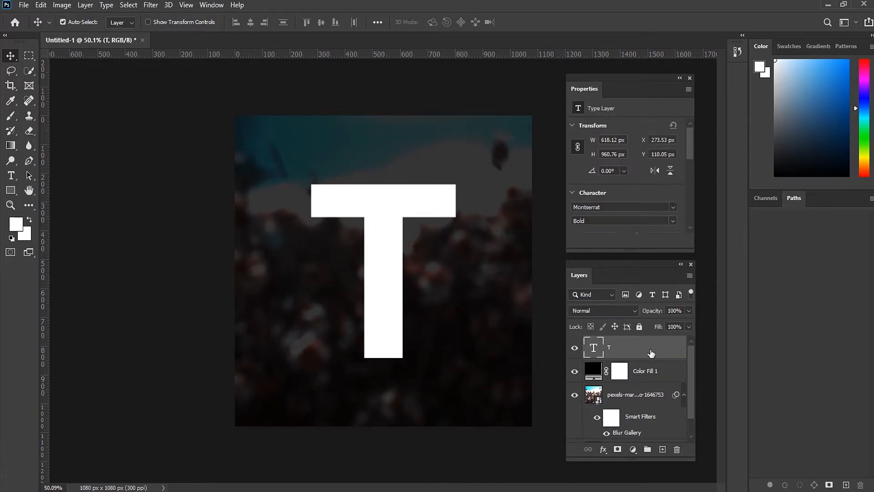
{"action": "right_click", "coordinate": [658, 351]}
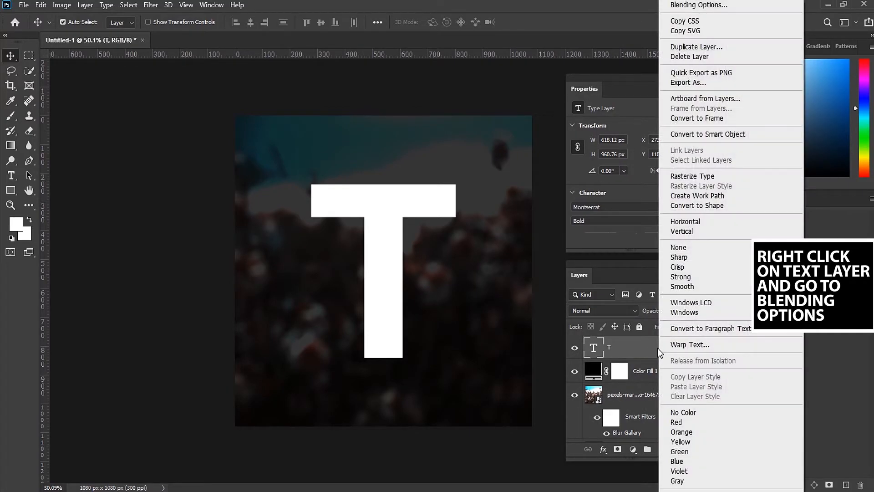
{"action": "left_click", "coordinate": [704, 4]}
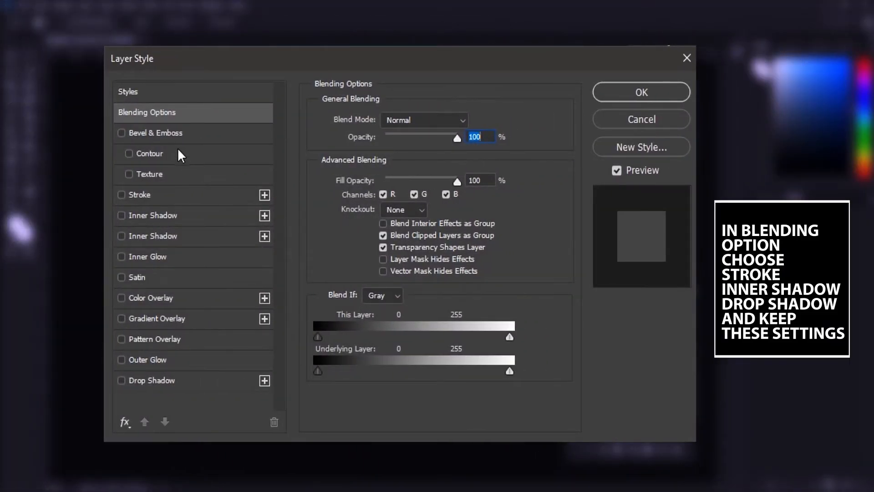
{"action": "left_click", "coordinate": [135, 202]}
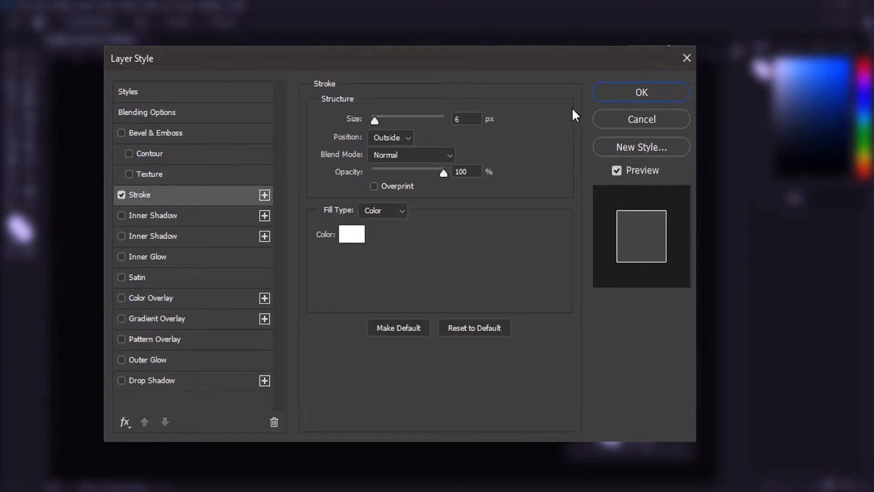
{"action": "left_click", "coordinate": [158, 217]}
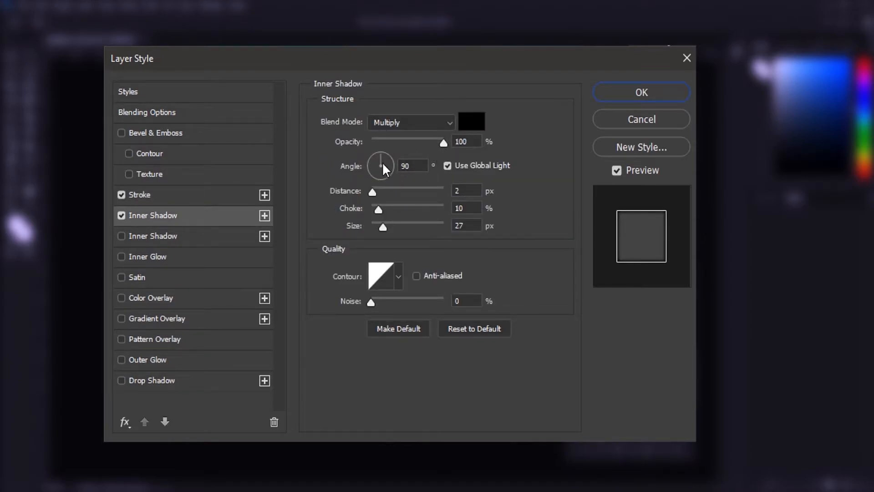
Step: Set the first Inner Shadow to a 142° angle, 2 px distance, 10% choke and 27 px size
{"action": "double_click", "coordinate": [418, 163]}
{"action": "type", "text": "142"}
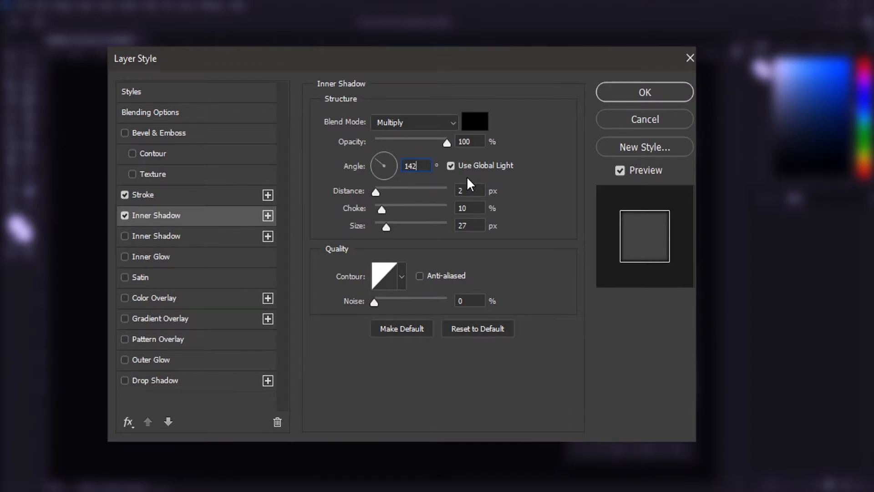
{"action": "double_click", "coordinate": [476, 189]}
{"action": "double_click", "coordinate": [460, 208]}
{"action": "double_click", "coordinate": [460, 225]}
Step: Enable the second Inner Shadow as black Multiply at 100% opacity, 142° angle, 4 px distance, 35% choke and 38 px size
{"action": "left_click", "coordinate": [155, 236]}
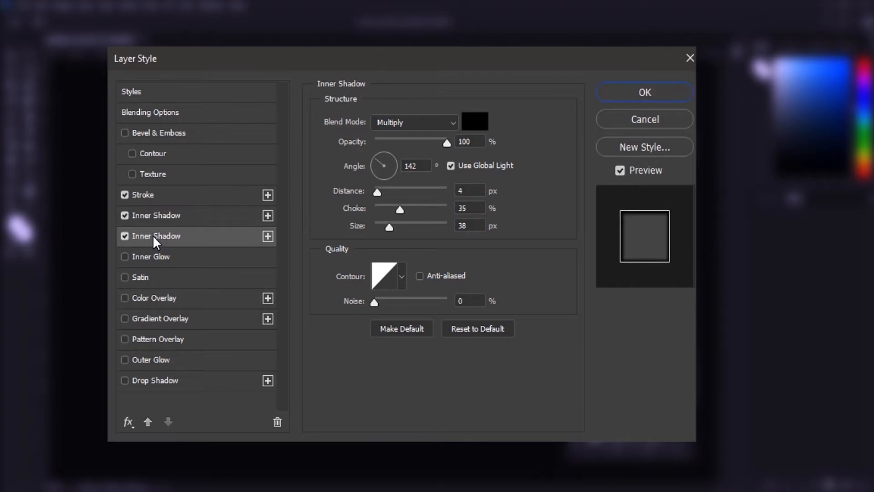
{"action": "double_click", "coordinate": [470, 139]}
{"action": "key", "text": "Tab"}
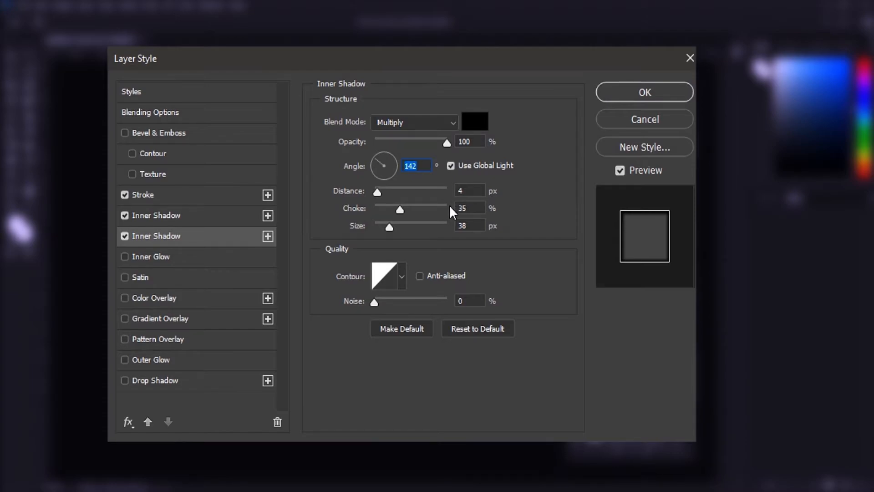
{"action": "key", "text": "Tab"}
{"action": "key", "text": "Tab"}
{"action": "key", "text": "Tab"}
Step: Add a black Normal Drop Shadow at 100% opacity, 142°, 26 px distance, 6% spread and 57 px size, and apply the layer style
{"action": "left_click", "coordinate": [175, 386]}
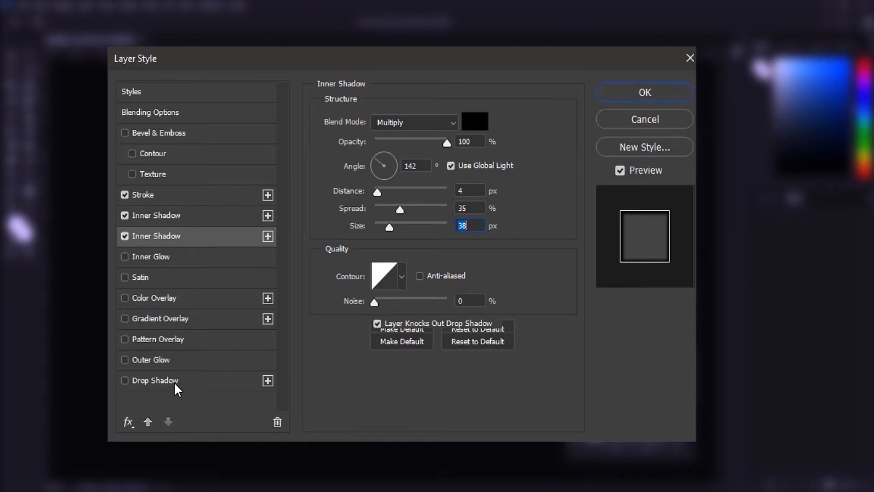
{"action": "double_click", "coordinate": [468, 141]}
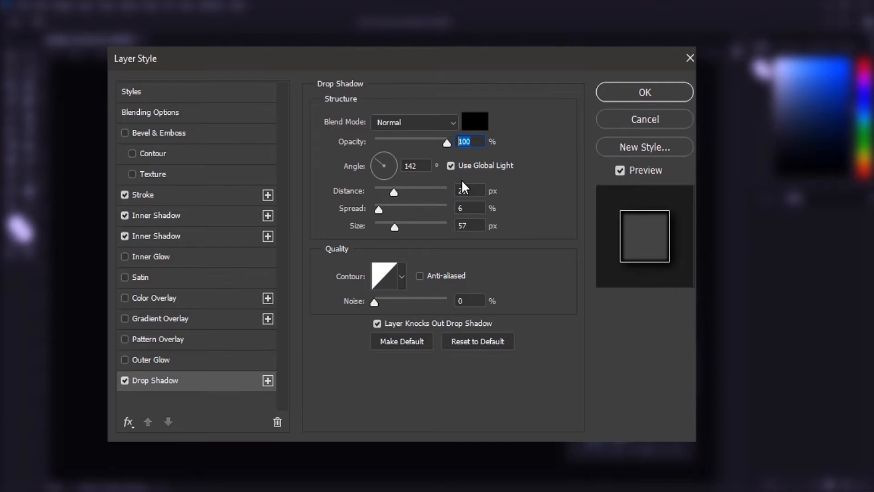
{"action": "double_click", "coordinate": [476, 207]}
{"action": "double_click", "coordinate": [455, 226]}
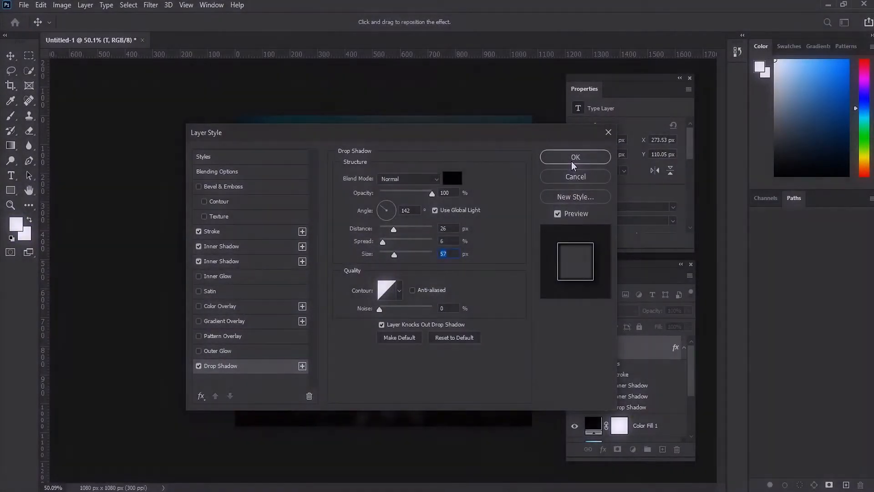
{"action": "left_click", "coordinate": [644, 93]}
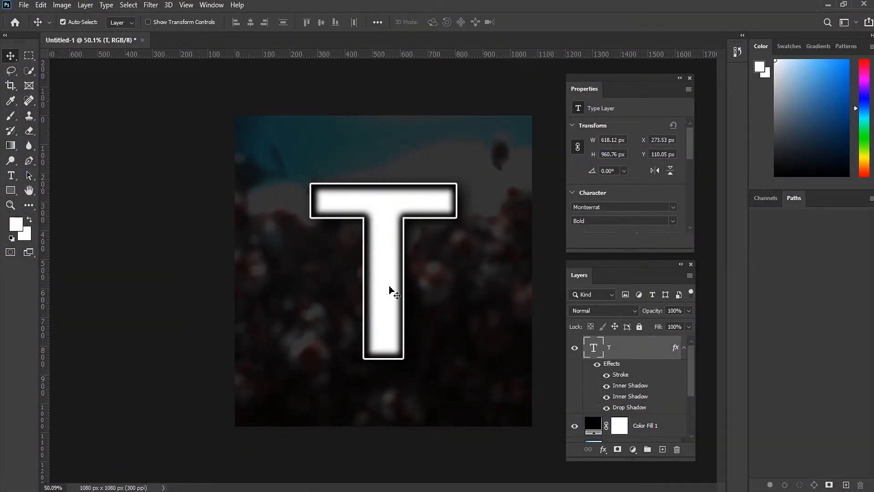
Step: Place the smoke photo from the New folder (4) directory into the document as a layer above the T text layer
{"action": "left_click", "coordinate": [828, 5]}
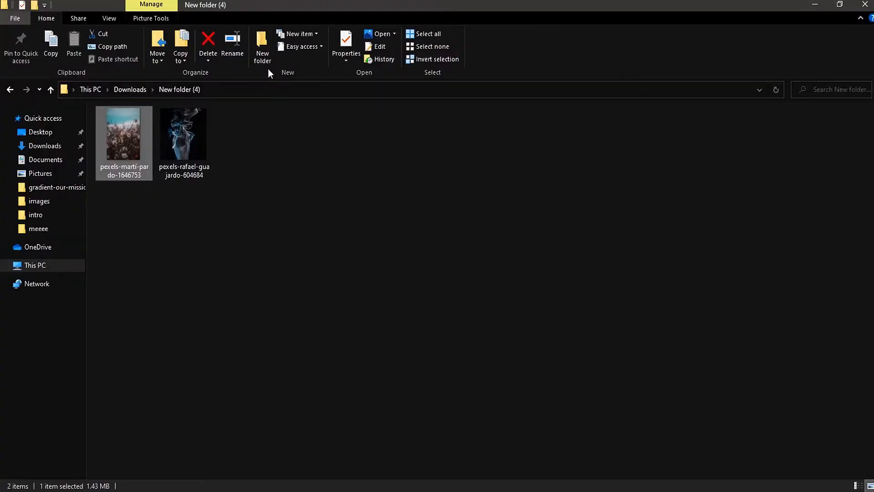
{"action": "left_click", "coordinate": [176, 143]}
{"action": "left_click_drag", "start_coordinate": [178, 145], "coordinate": [382, 238]}
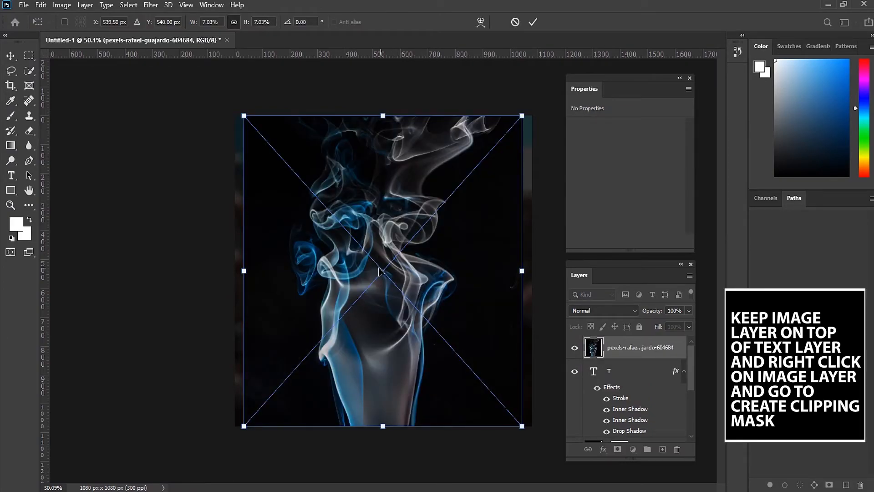
{"action": "left_click", "coordinate": [532, 22]}
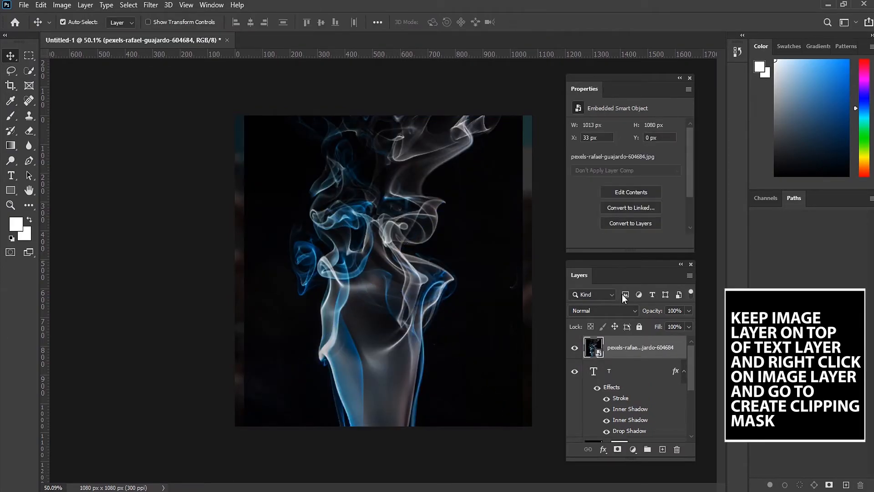
Step: Clip the smoke photo layer to the T text layer with a clipping mask
{"action": "right_click", "coordinate": [627, 359]}
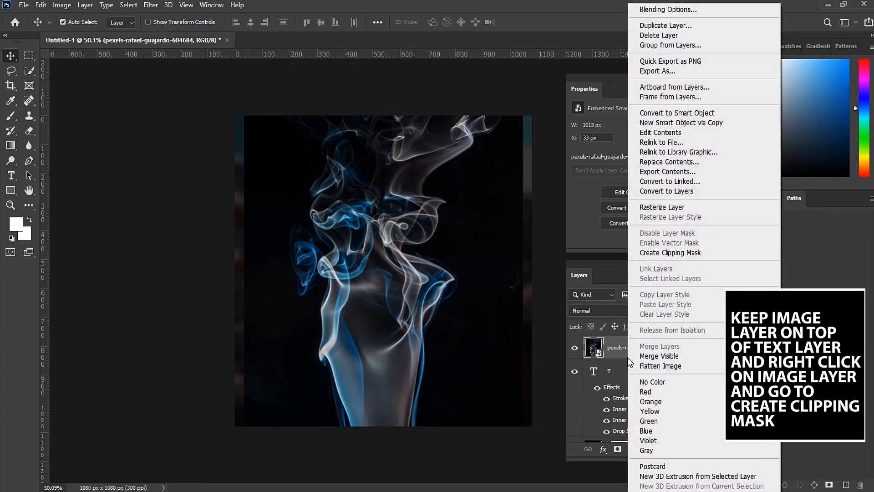
{"action": "left_click", "coordinate": [648, 250]}
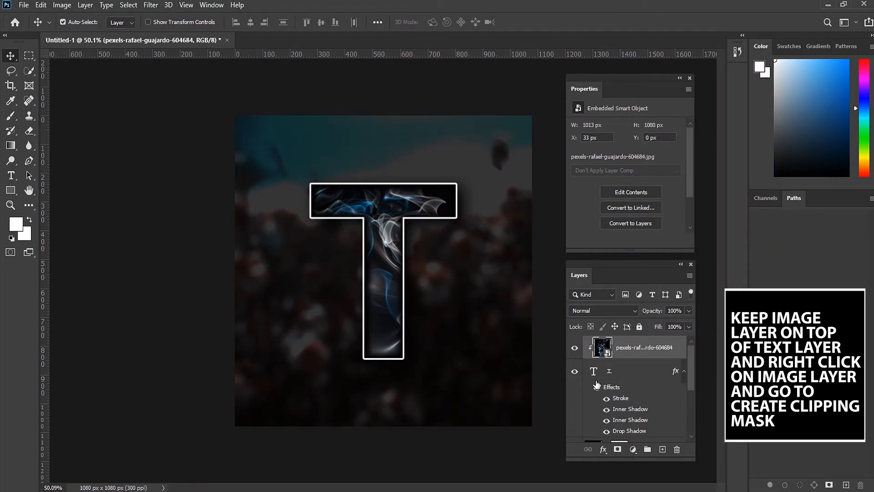
{"action": "right_click", "coordinate": [634, 360]}
{"action": "left_click", "coordinate": [627, 360]}
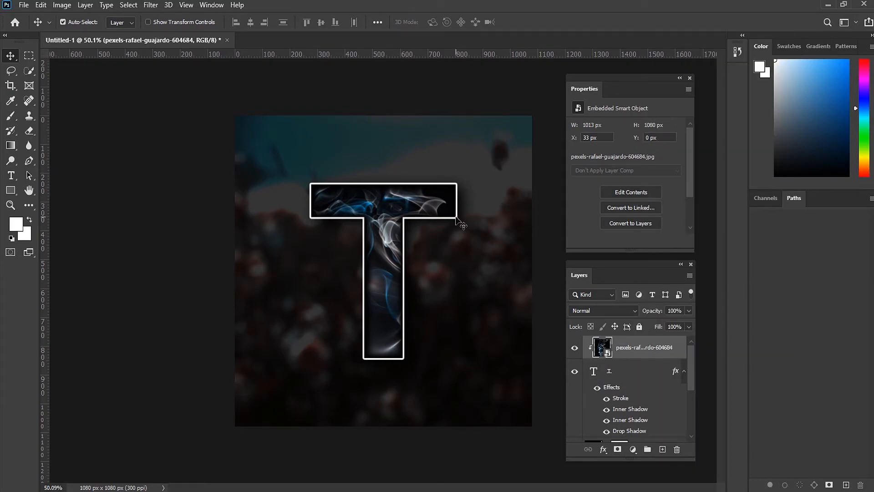
Step: Start an Iris Blur on the clipped smoke photo layer with the blur set to 21 px
{"action": "left_click", "coordinate": [151, 6]}
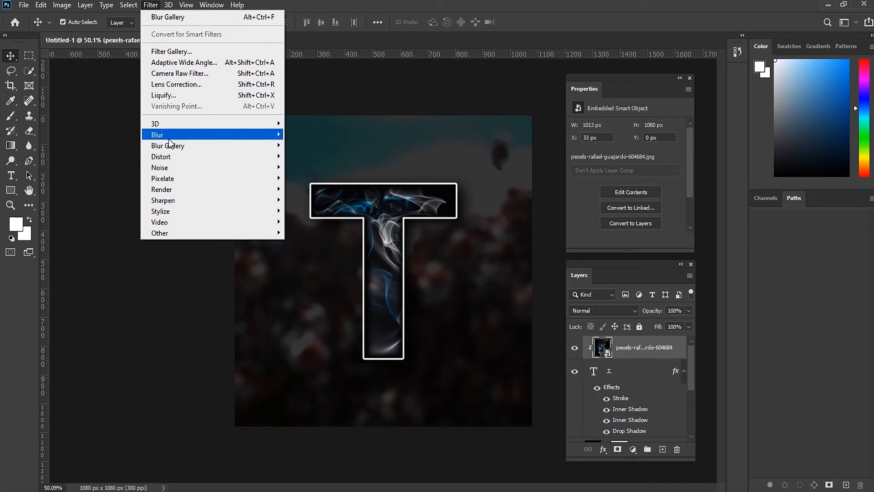
{"action": "mouse_move", "coordinate": [173, 145]}
{"action": "left_click", "coordinate": [306, 156]}
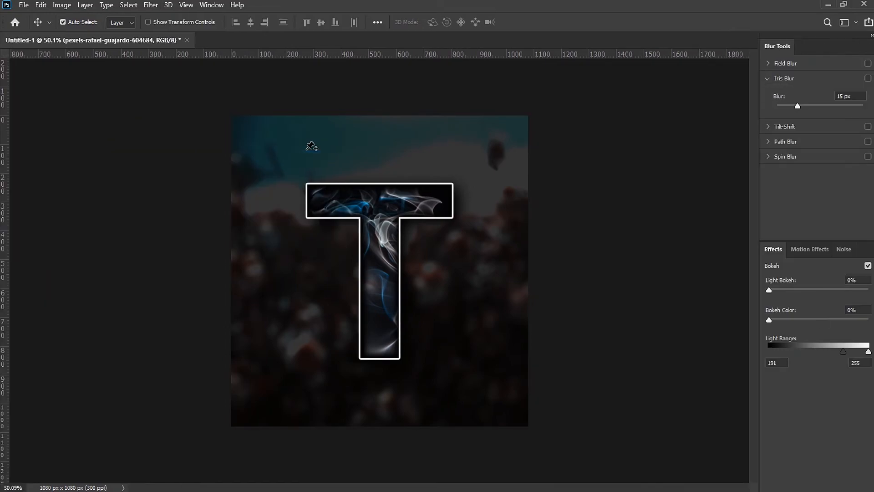
{"action": "left_click", "coordinate": [857, 97]}
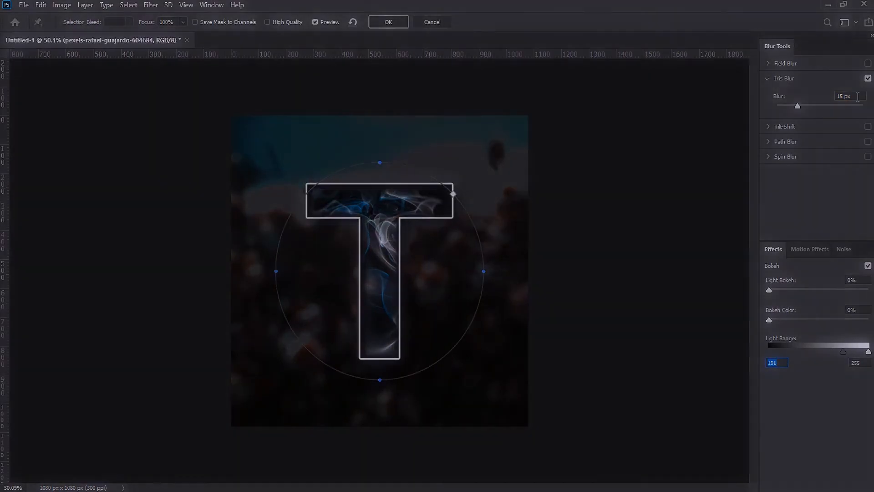
{"action": "type", "text": "21"}
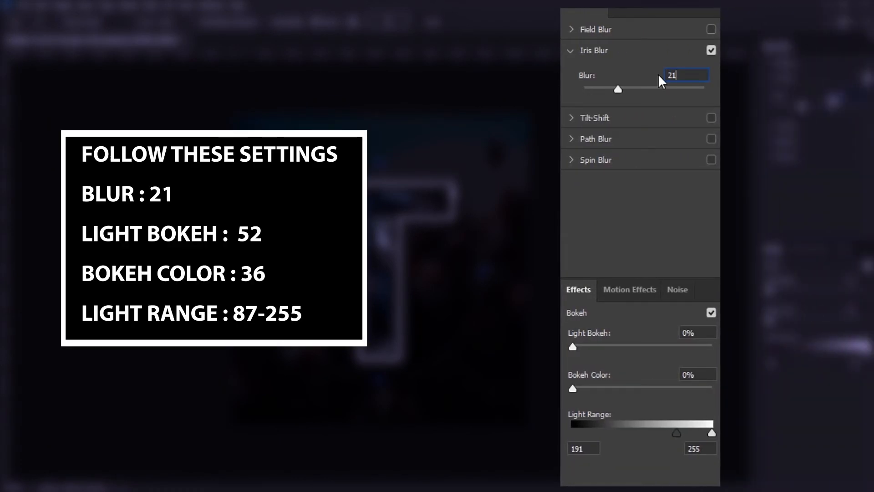
Step: Set the blur's Light Bokeh to 52%, Bokeh Color to 36% and the lower Light Range limit to 87
{"action": "left_click", "coordinate": [706, 332]}
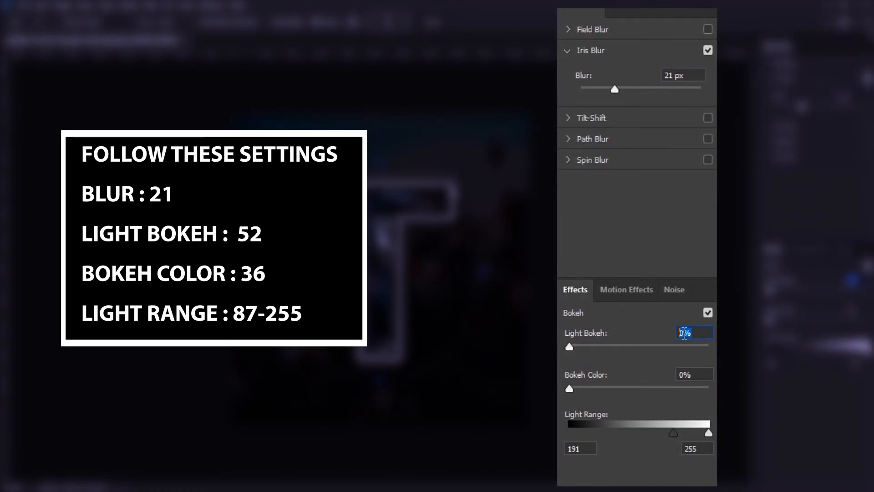
{"action": "type", "text": "52"}
{"action": "key", "text": "Tab"}
{"action": "type", "text": "36"}
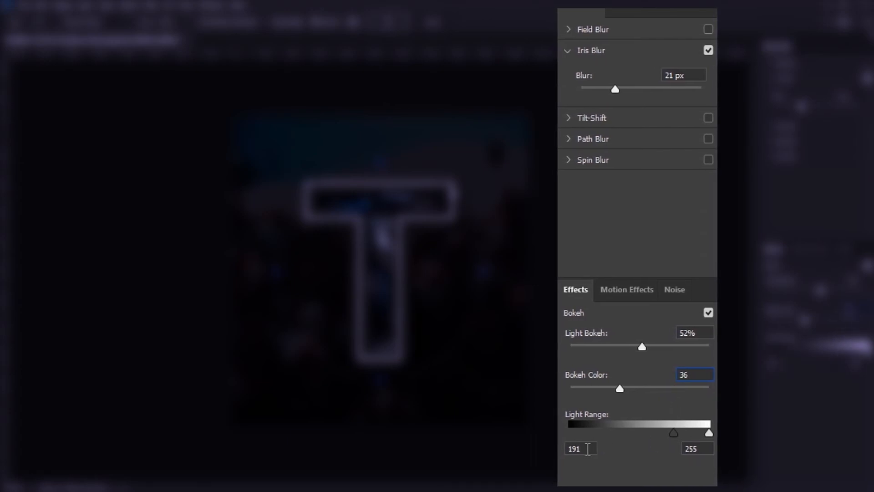
{"action": "key", "text": "Tab"}
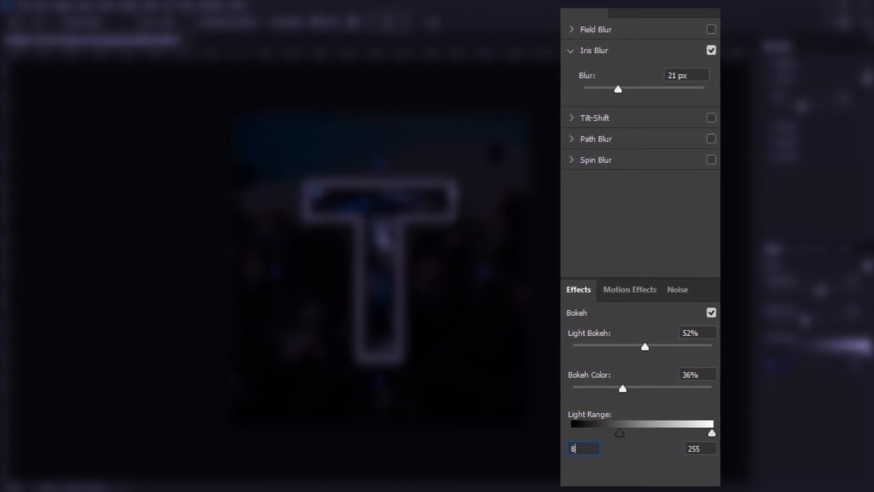
{"action": "type", "text": "87"}
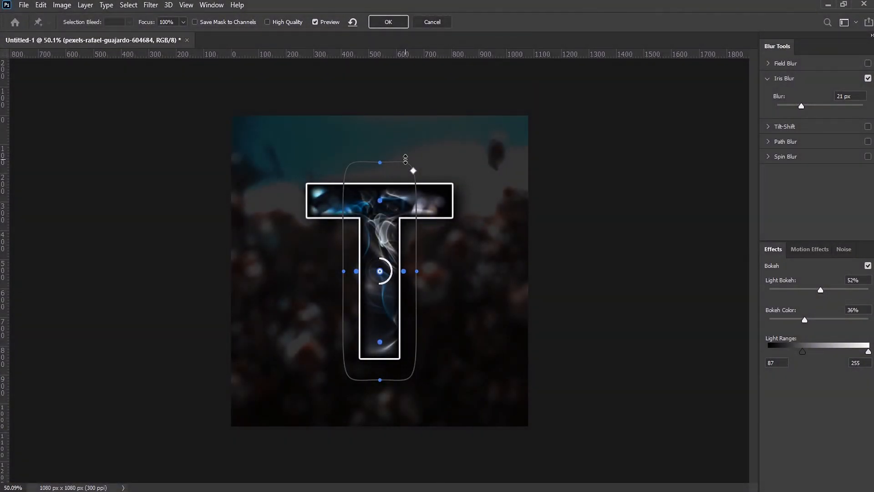
Step: Widen the iris boundary slightly around the T's stem, shorten it to about the letter's height, and apply the blur
{"action": "left_click_drag", "start_coordinate": [417, 272], "coordinate": [424, 271]}
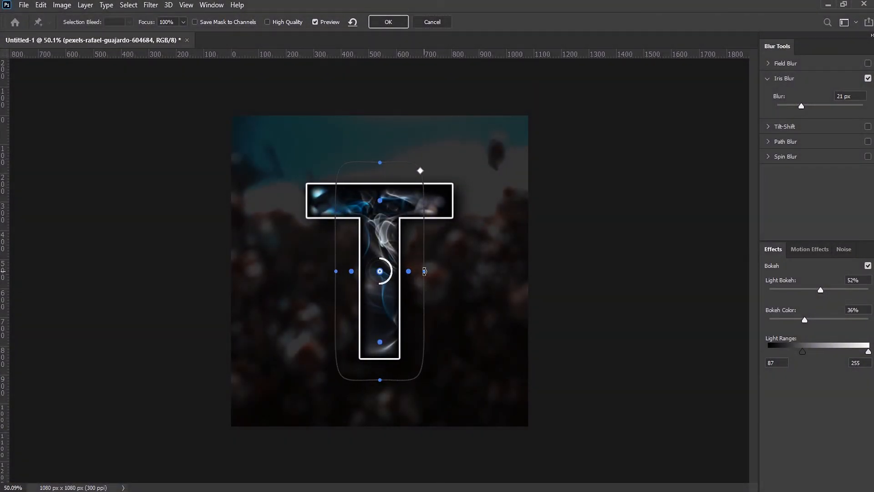
{"action": "left_click_drag", "start_coordinate": [379, 374], "coordinate": [380, 361]}
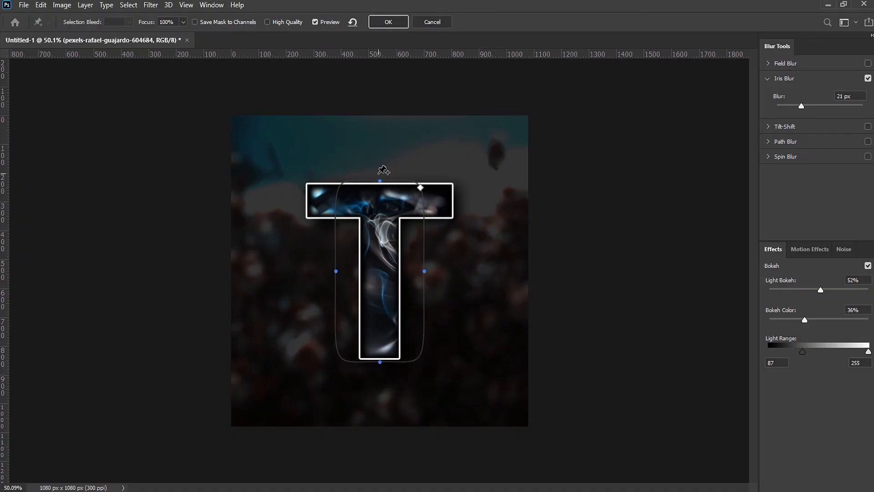
{"action": "left_click", "coordinate": [386, 23]}
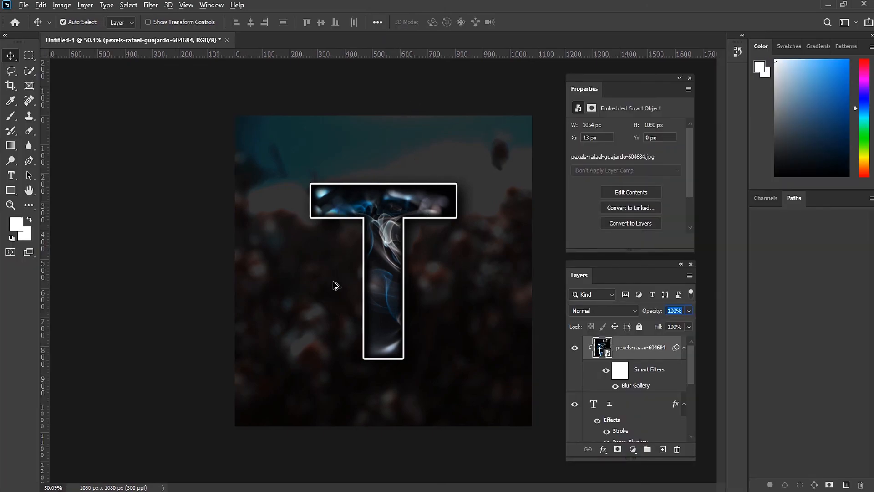